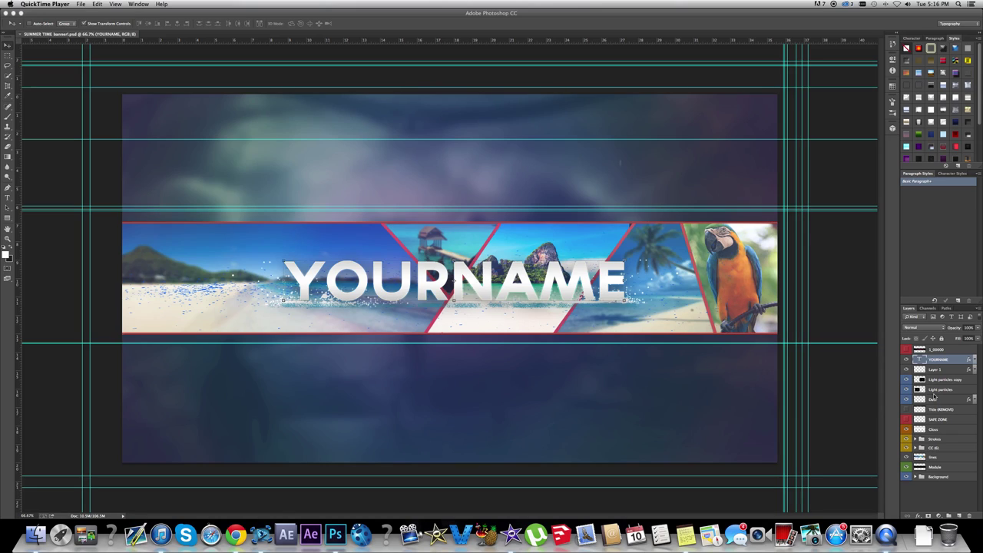
Select the YOURNAME text layer, briefly preview the 1_00000 overlay, and pick the Type tool
left_click(953, 351)
left_click(954, 350)
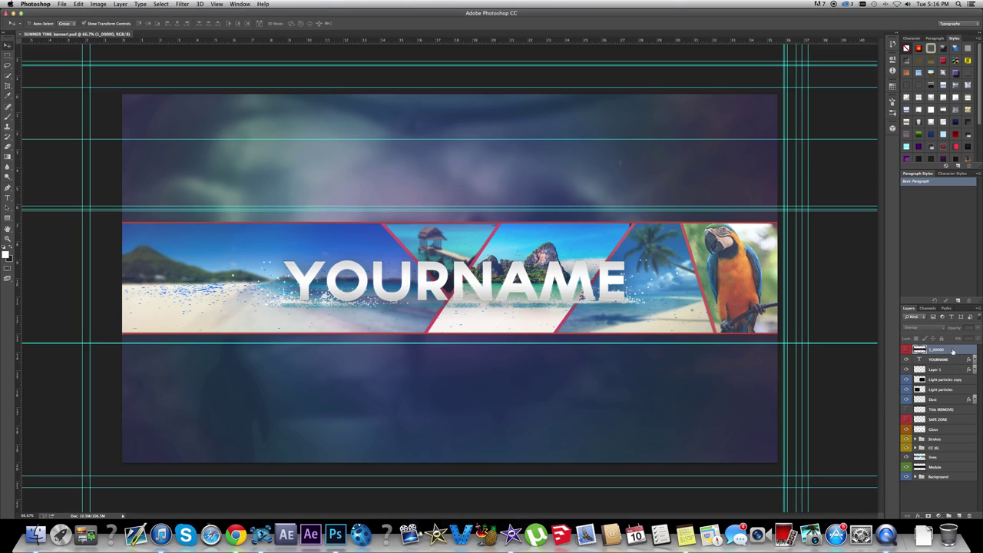
left_click(955, 401)
left_click(950, 360)
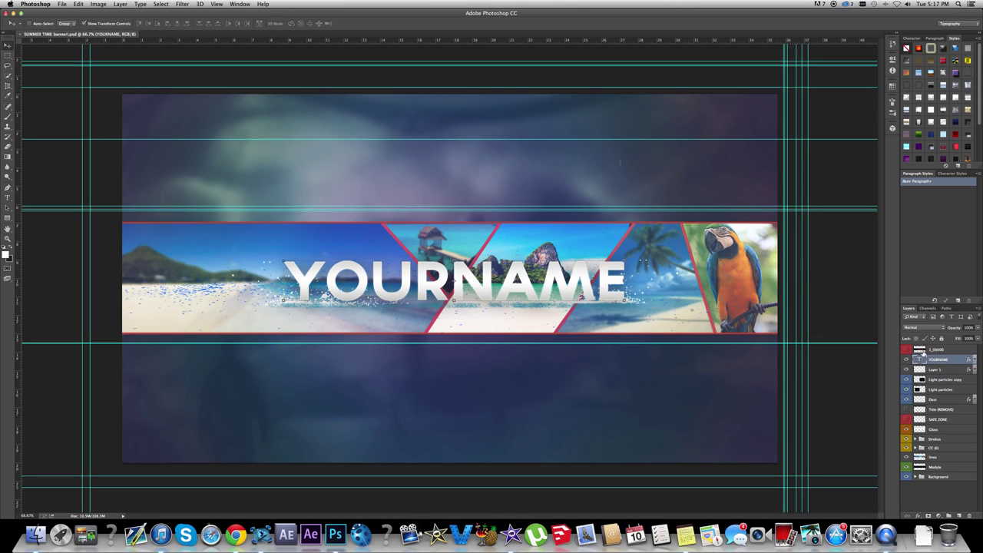
left_click(906, 351)
left_click(9, 198)
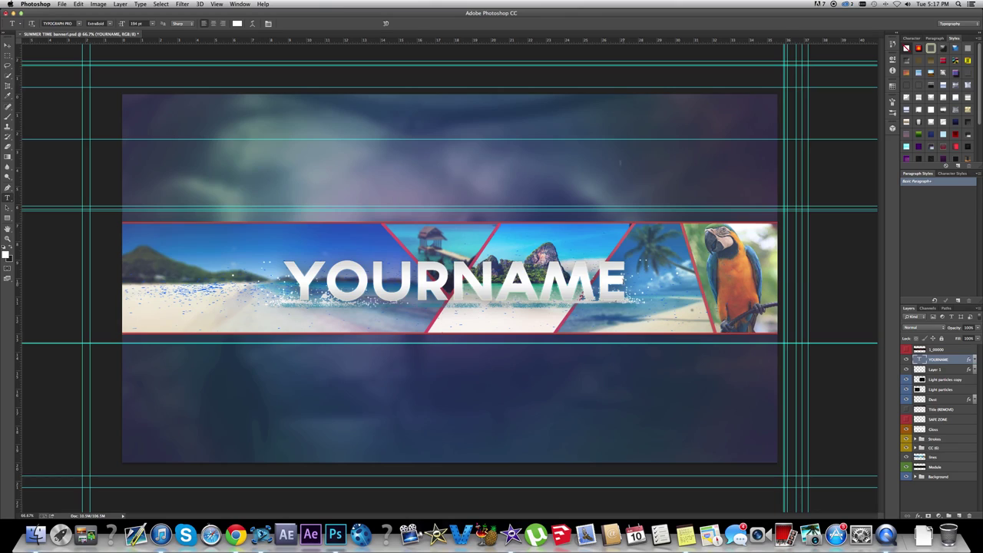
Replace the title text YOURNAME with the trial name NSDOFS
left_click_drag(626, 281, 285, 266)
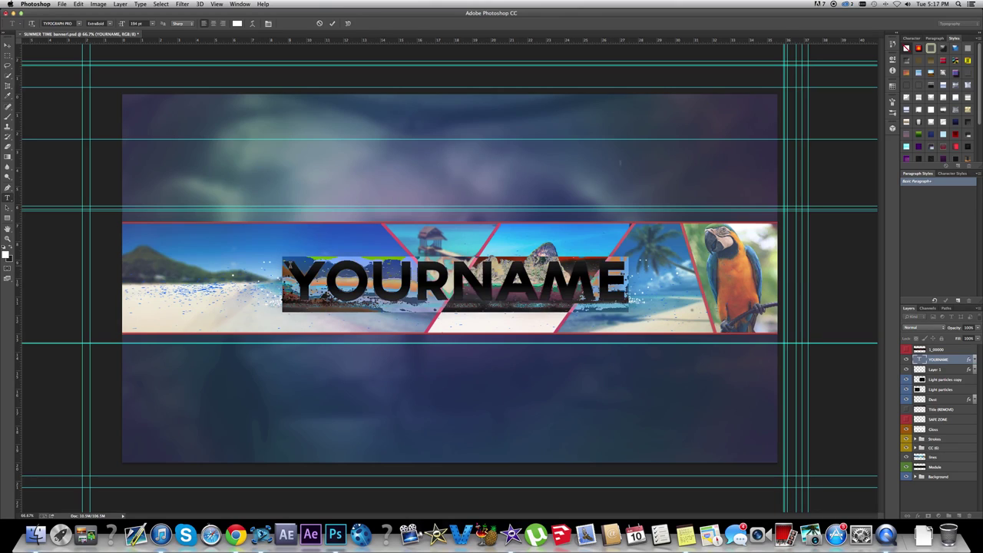
key("BackSpace")
type("N")
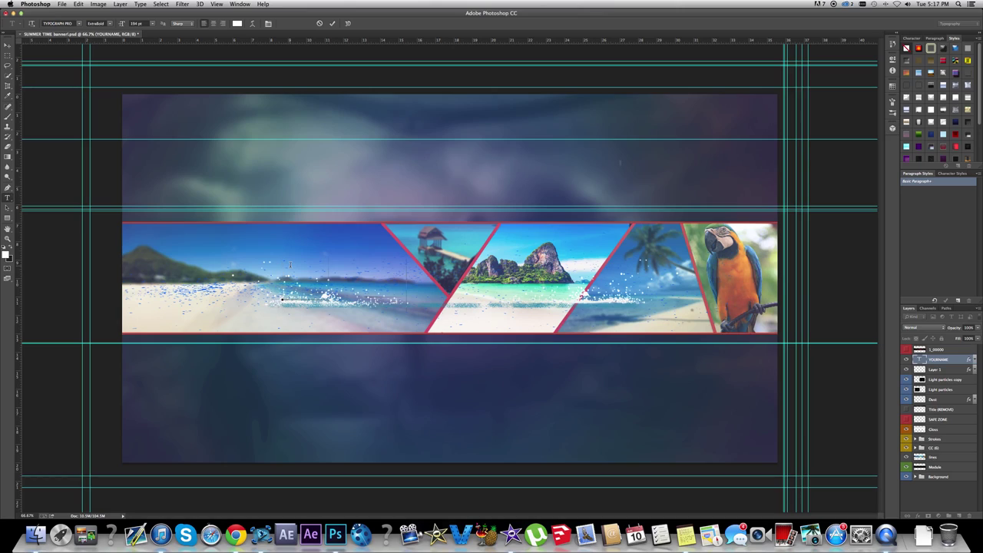
type("SDOFS")
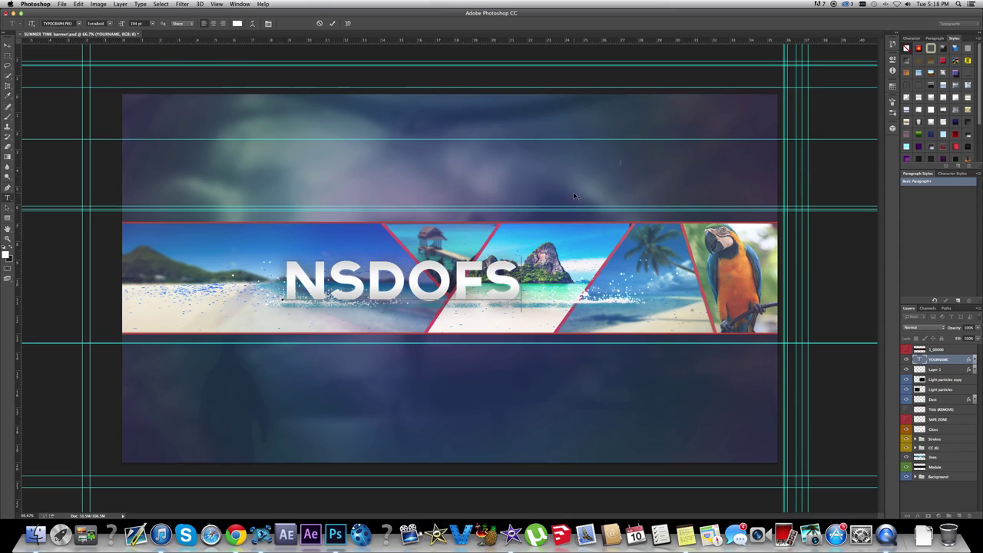
Erase NSDOFS, retype YOURNAME, and commit the title edit
key("BackSpace")
key("BackSpace")
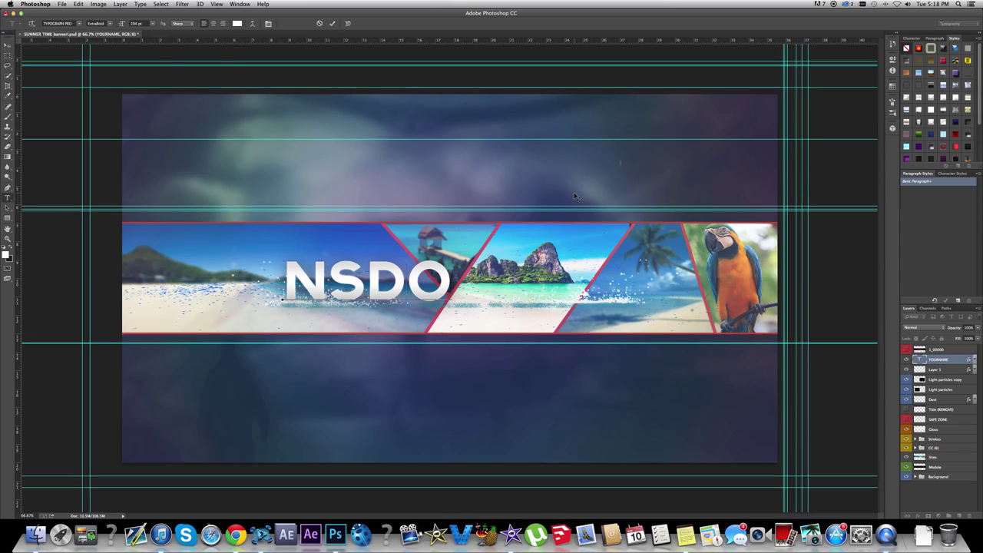
key("BackSpace")
key("BackSpace")
key("BackSpace")
key("BackSpace")
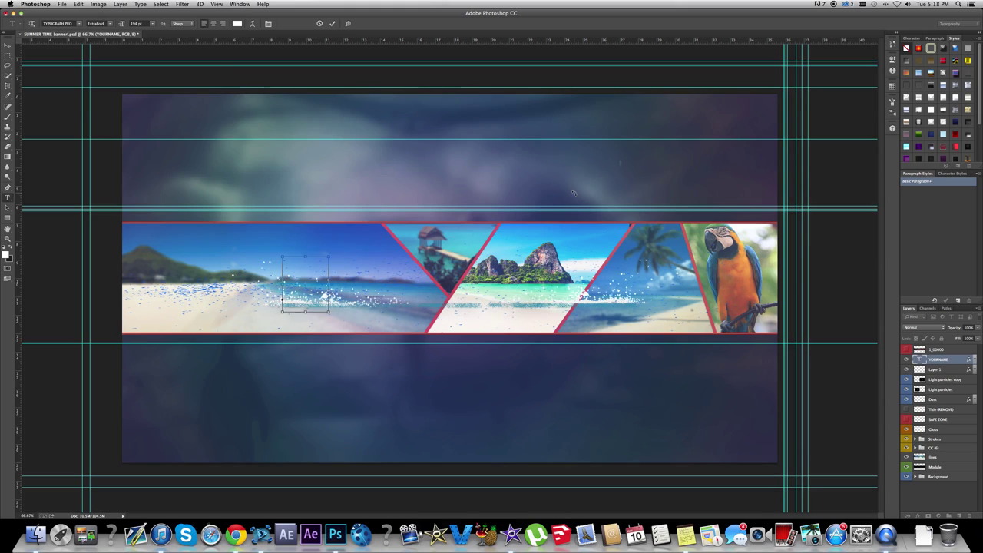
type("YOURNAME")
left_click(7, 46)
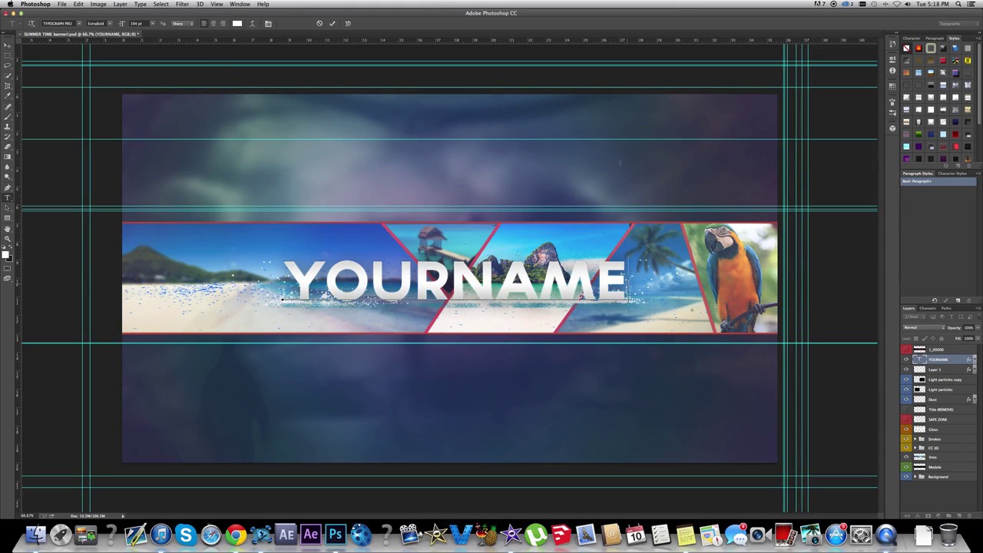
left_click(7, 46)
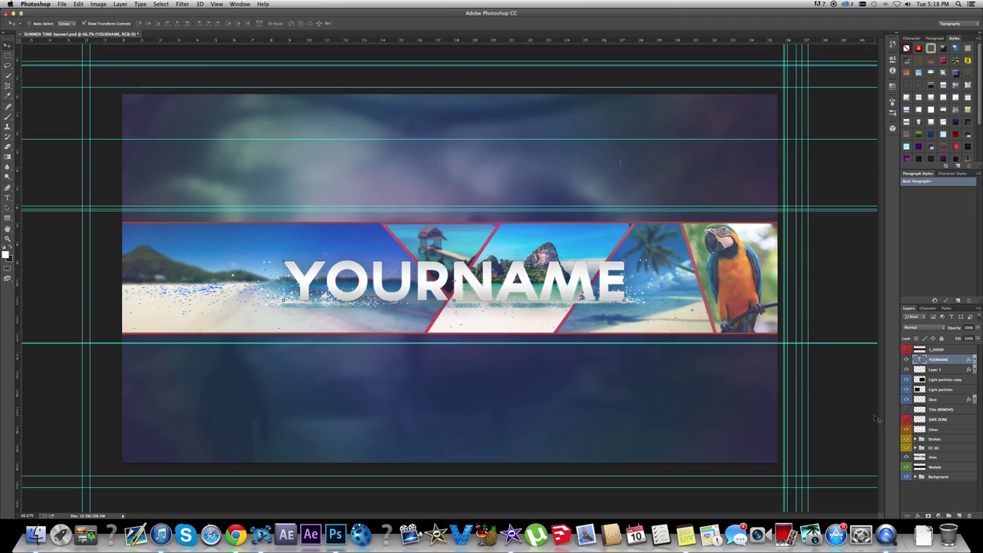
Toggle the 1_00000 overlay's visibility on and off, selecting its layer, to compare the colour grade
left_click(908, 351)
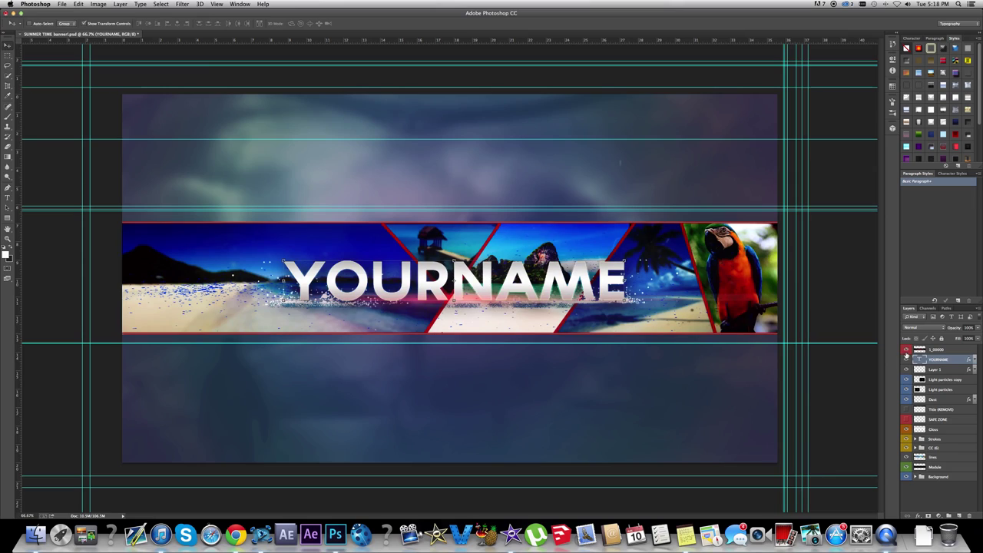
left_click(908, 351)
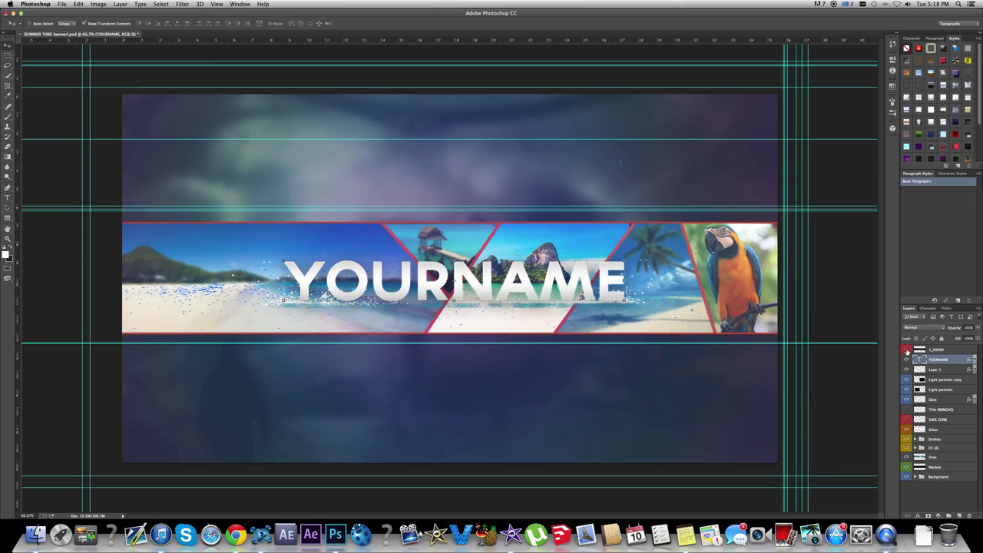
left_click(908, 350)
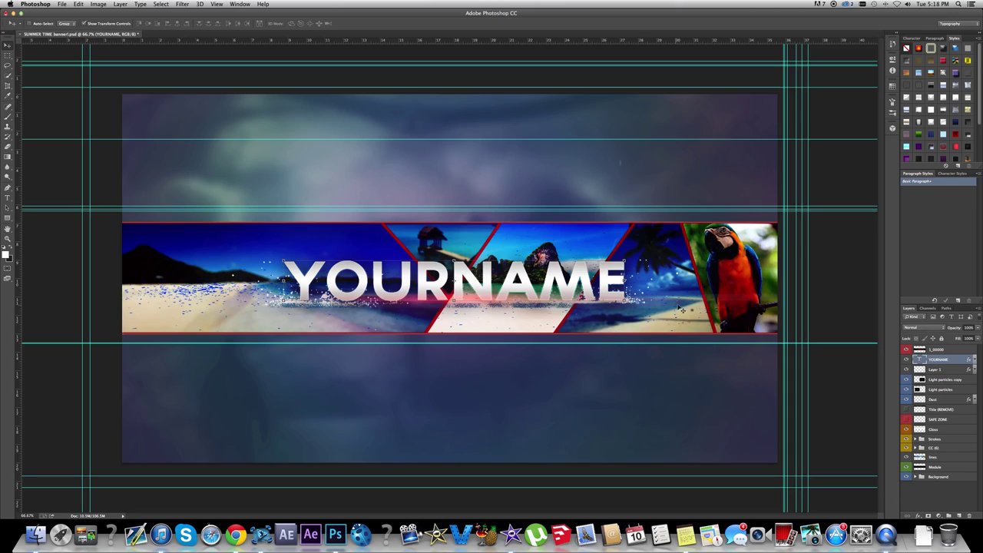
left_click(951, 350)
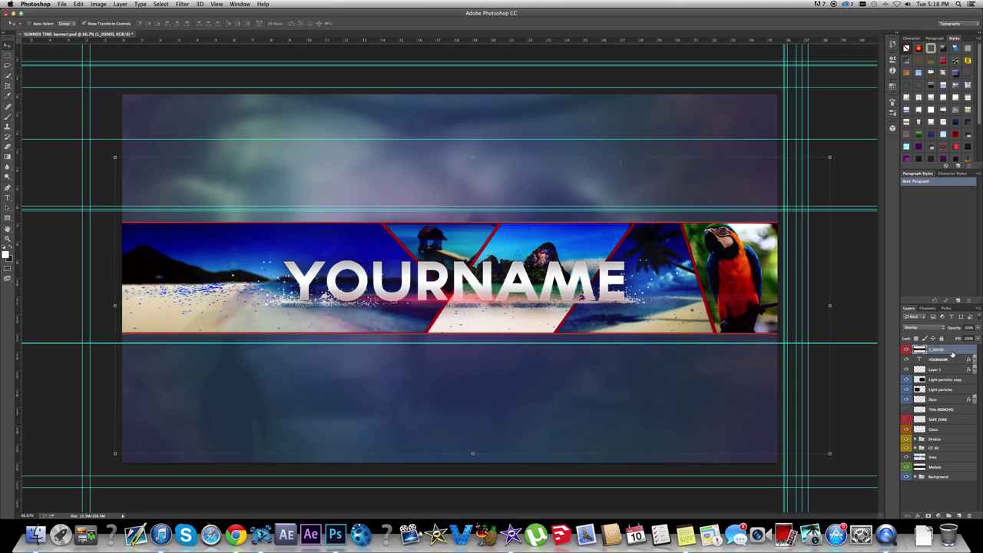
left_click(907, 350)
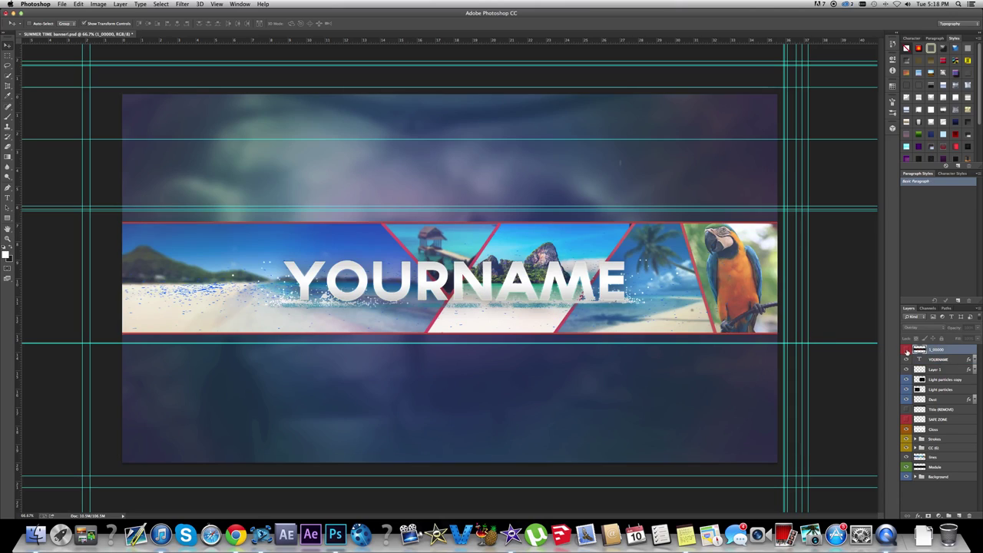
left_click(906, 350)
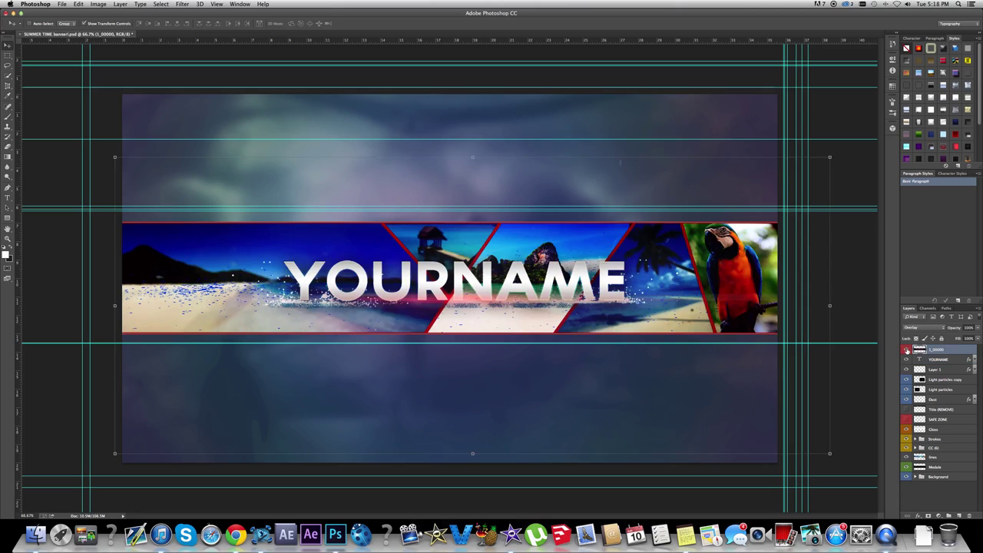
Compare the banner with and without the overlay again, leave it hidden, and pick the Type tool
left_click(906, 350)
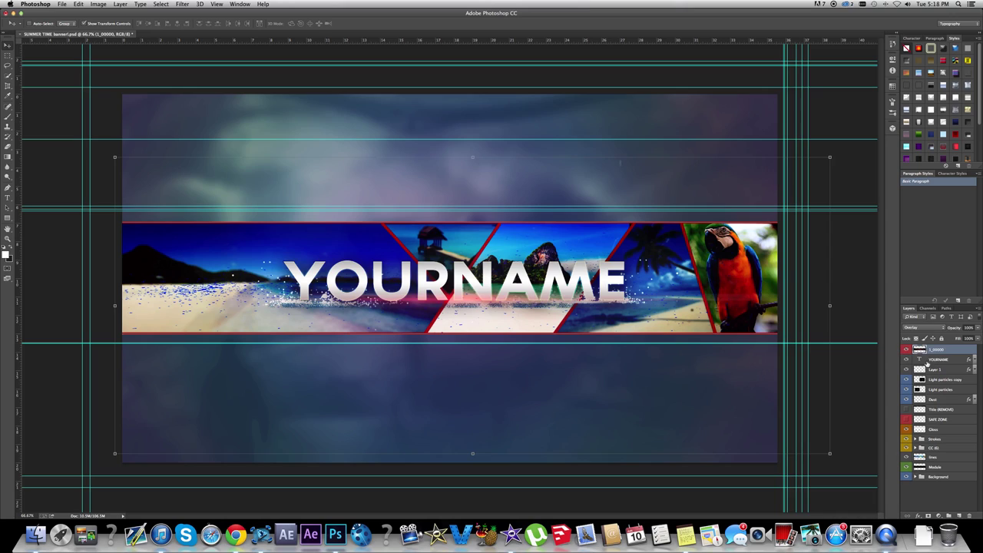
left_click(906, 350)
left_click(907, 350)
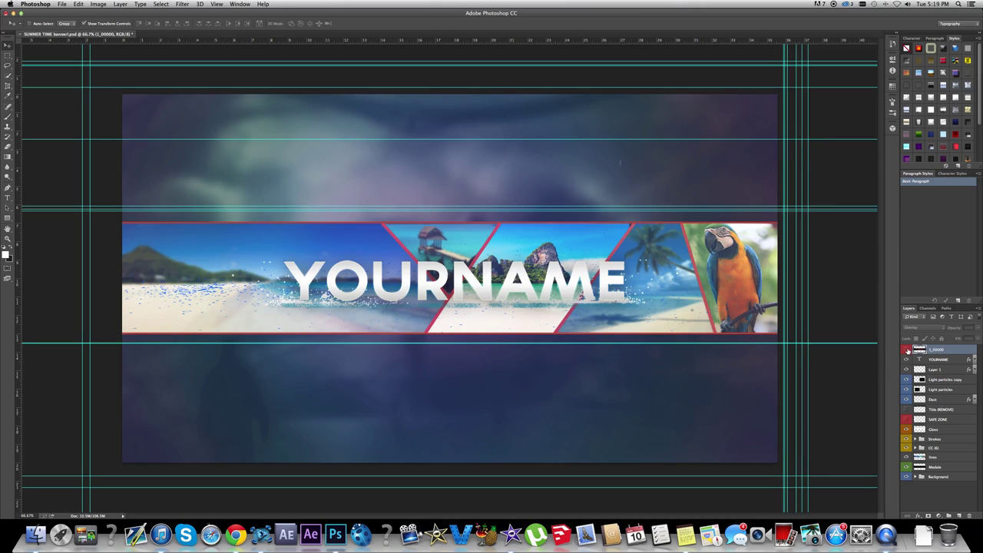
left_click(906, 351)
left_click(907, 350)
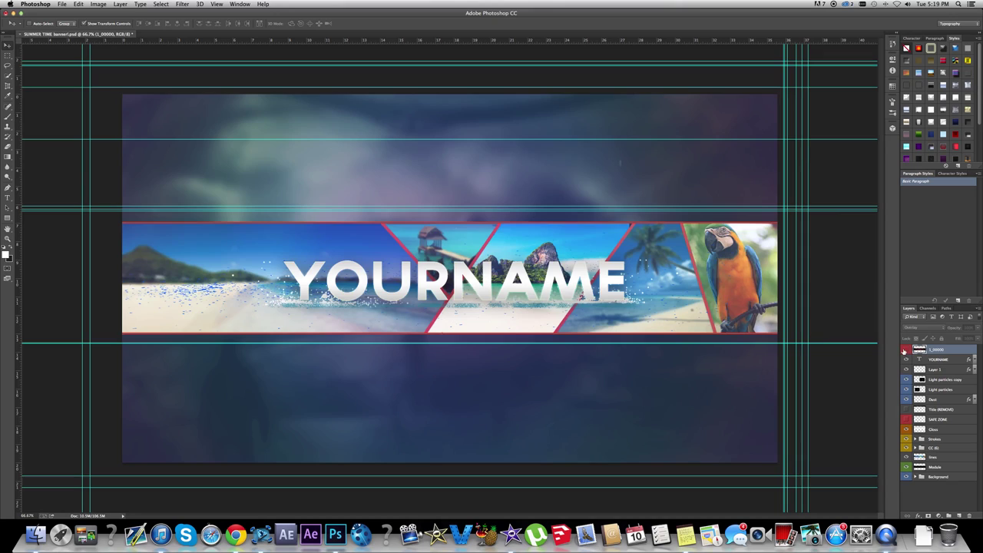
left_click(8, 197)
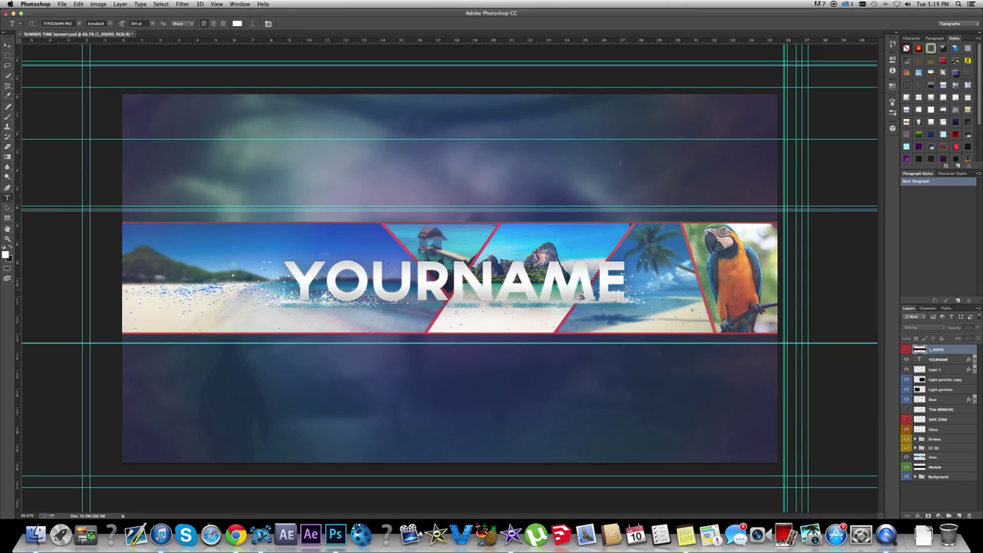
Select then deselect the letters RNAME in the title, commit without changes, and open the File menu
left_click_drag(629, 280, 407, 280)
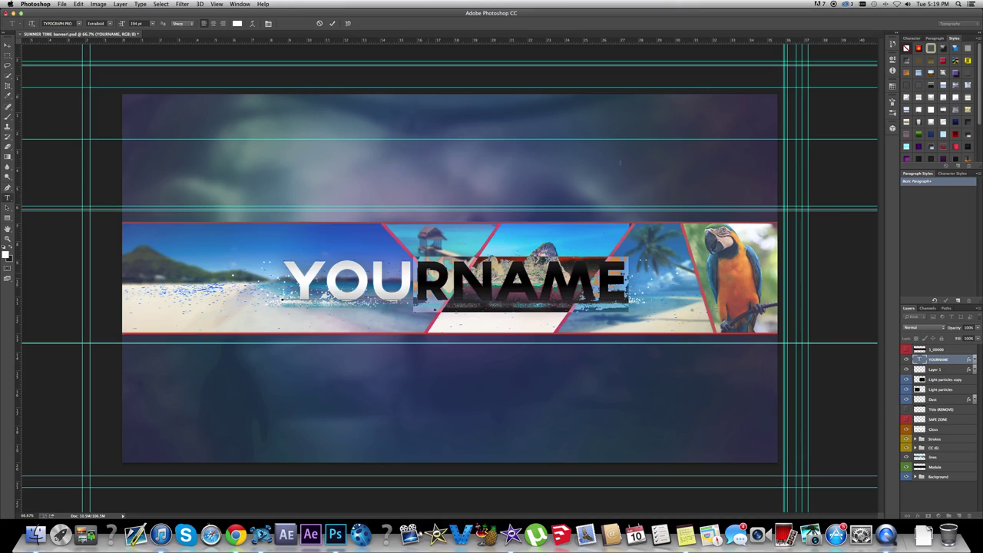
left_click(425, 282)
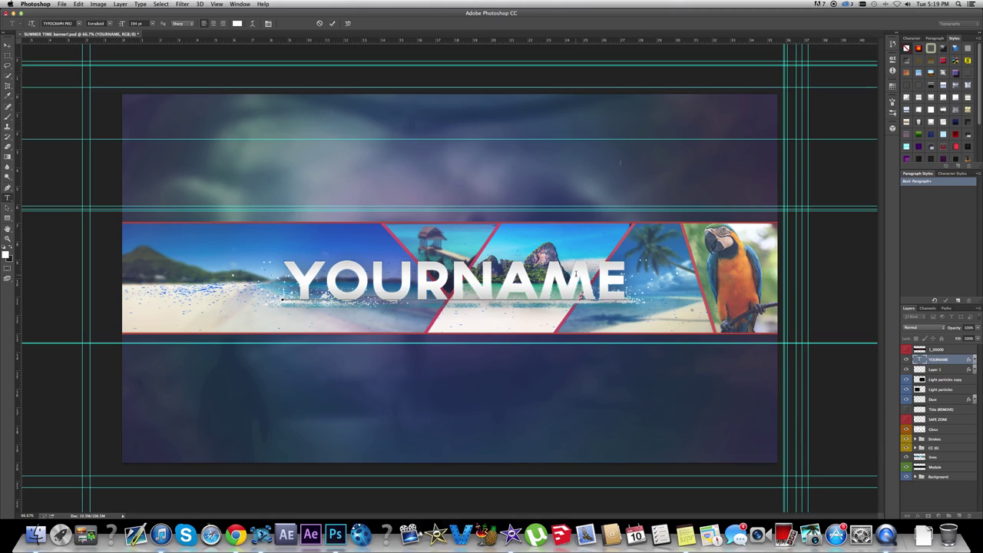
left_click(9, 45)
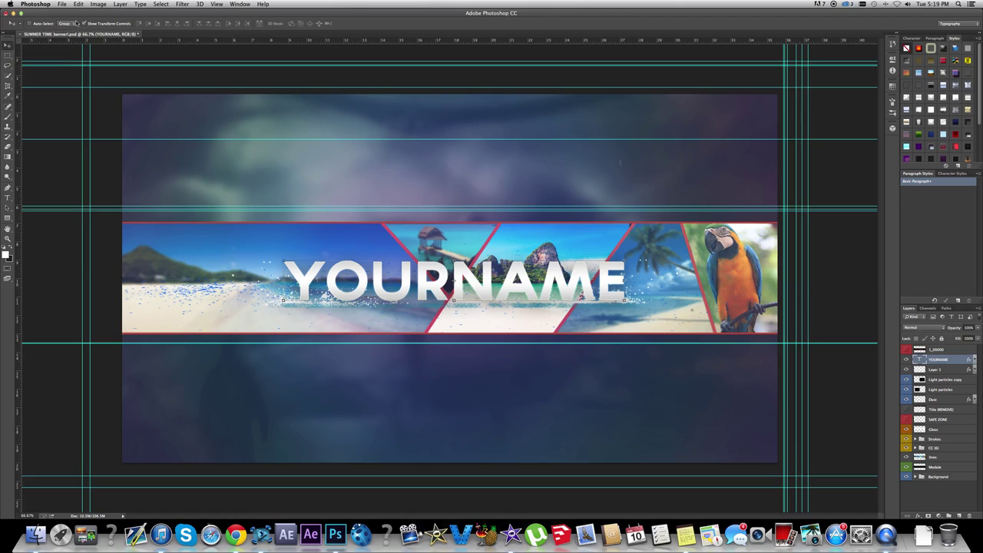
left_click(63, 5)
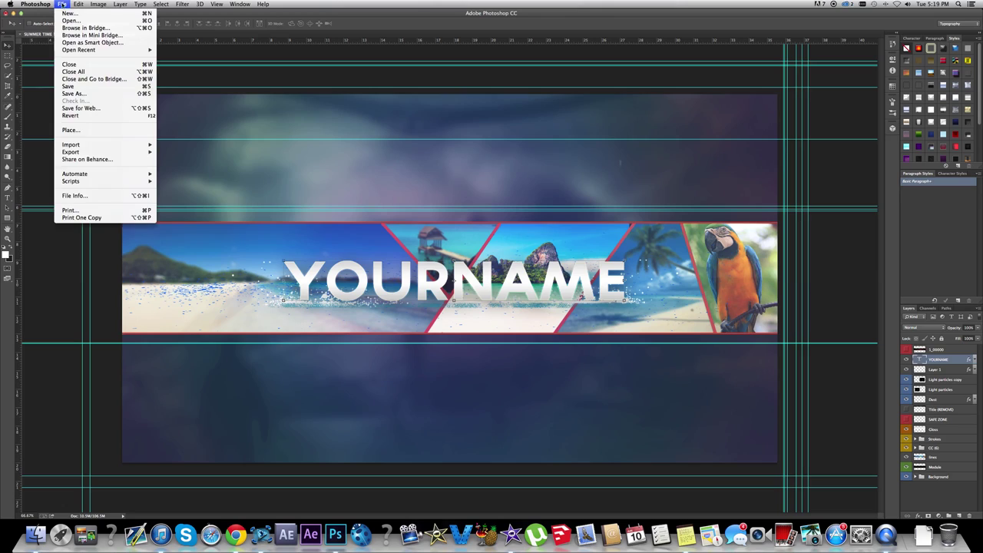
Start Save As and browse to the Documents folder
left_click(75, 93)
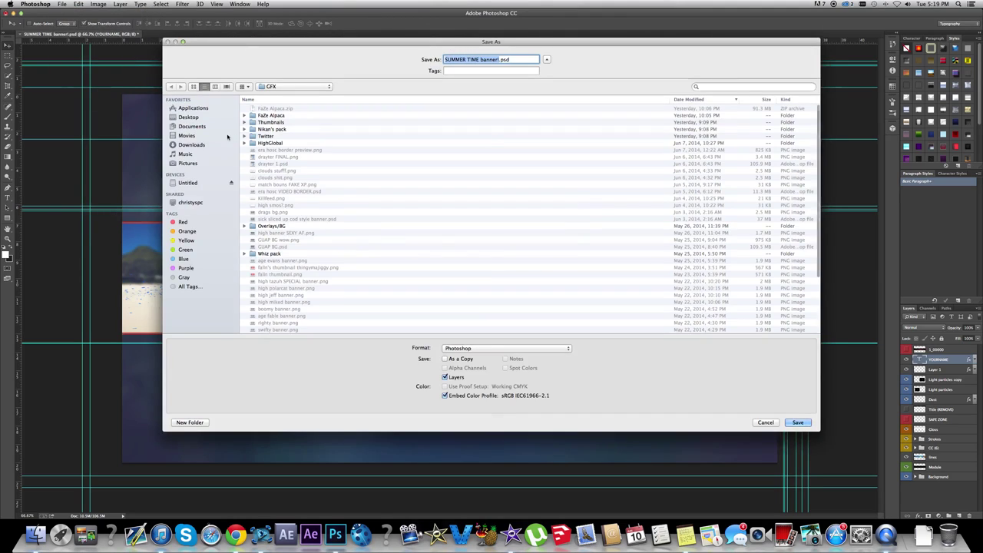
left_click(227, 135)
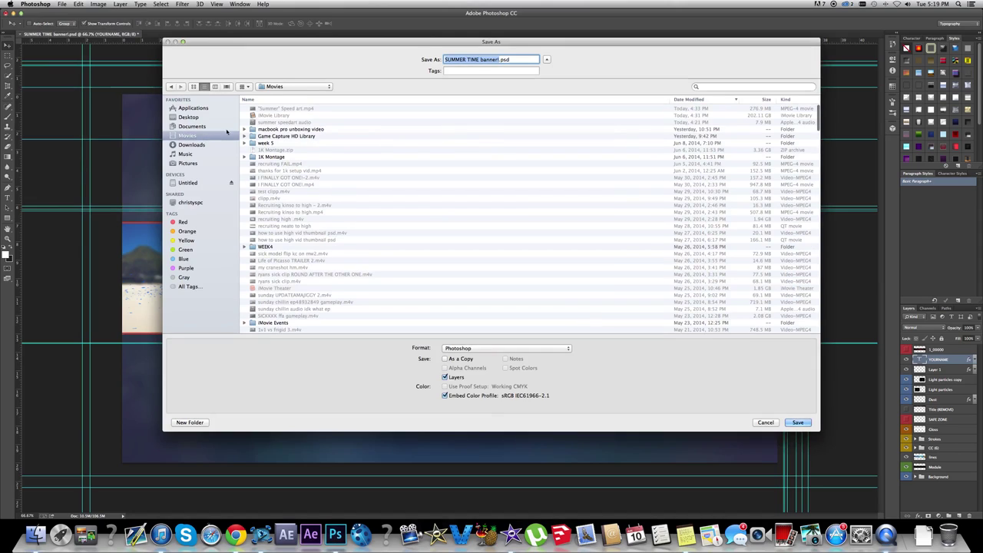
left_click(225, 126)
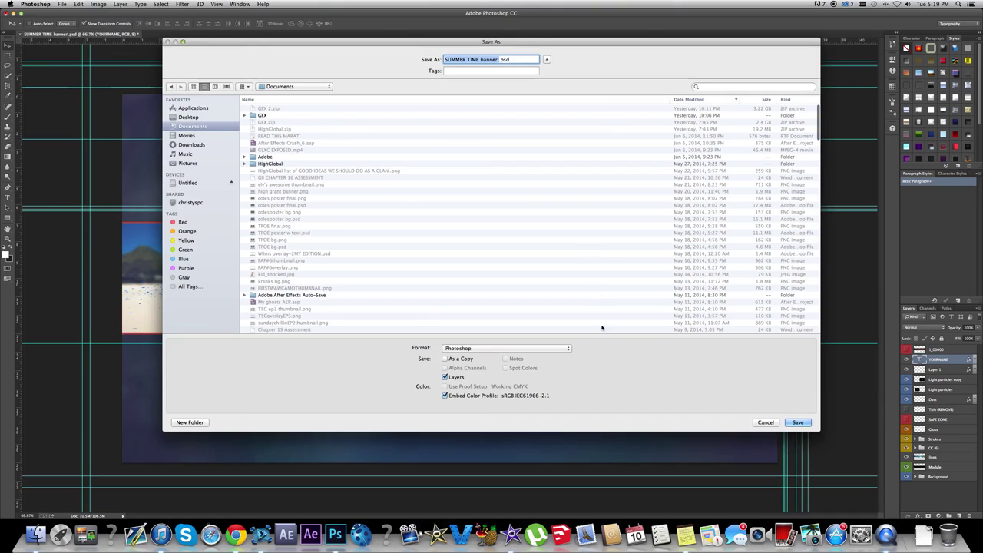
Set the save format to PNG, then cancel the Save As dialog
left_click(546, 350)
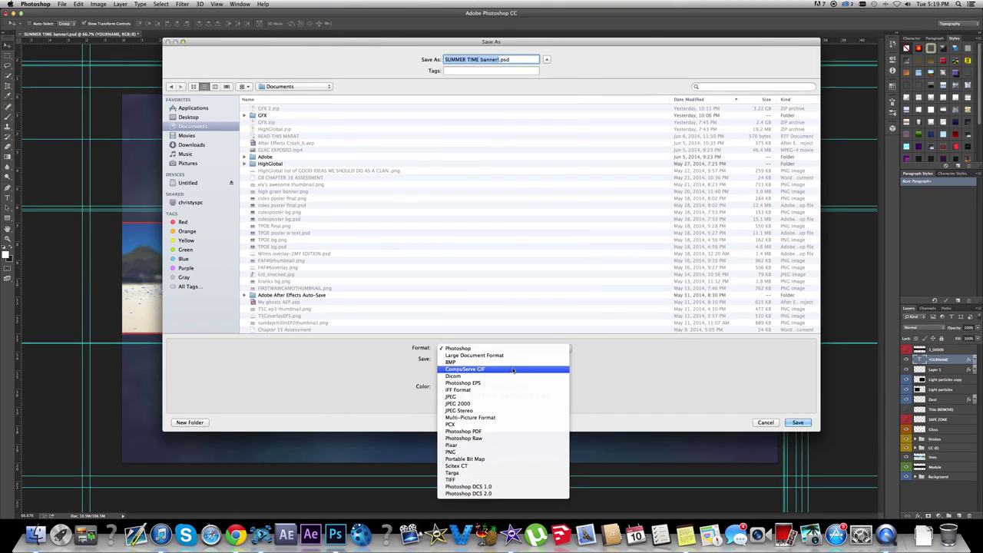
left_click(508, 453)
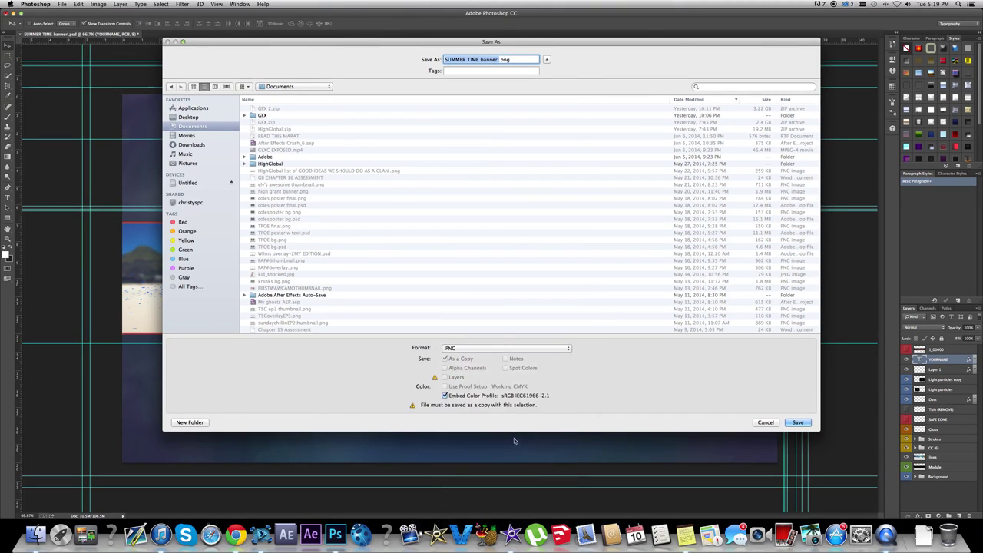
left_click(499, 350)
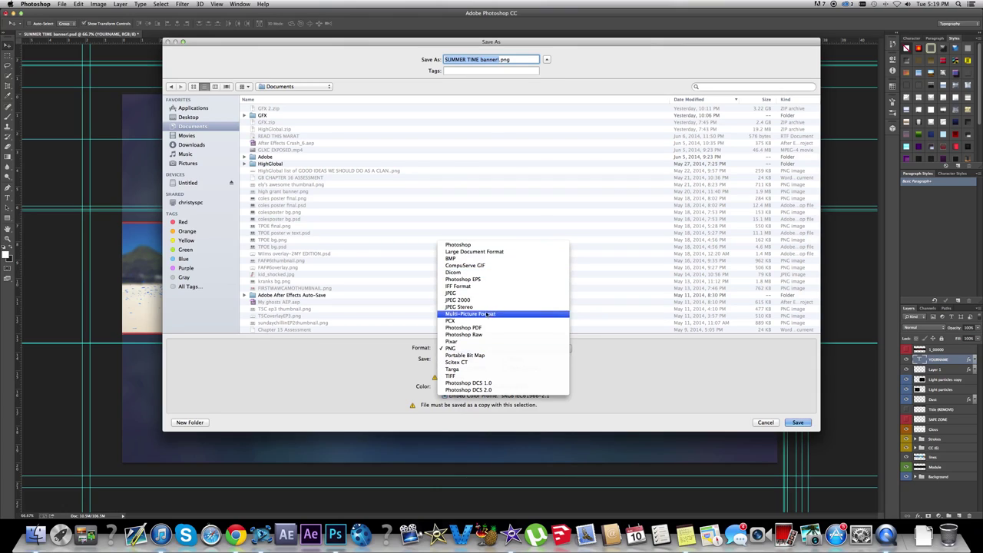
left_click(642, 359)
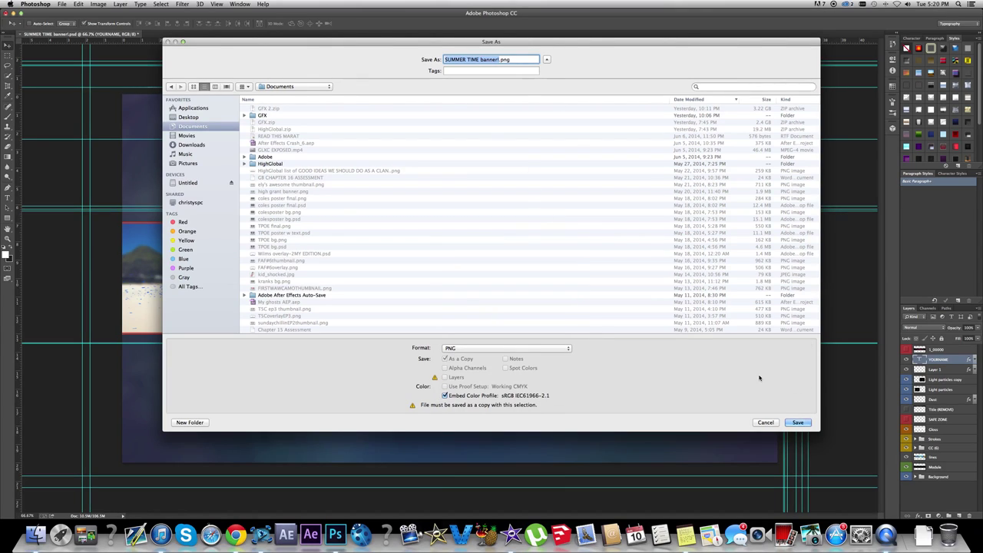
left_click(768, 422)
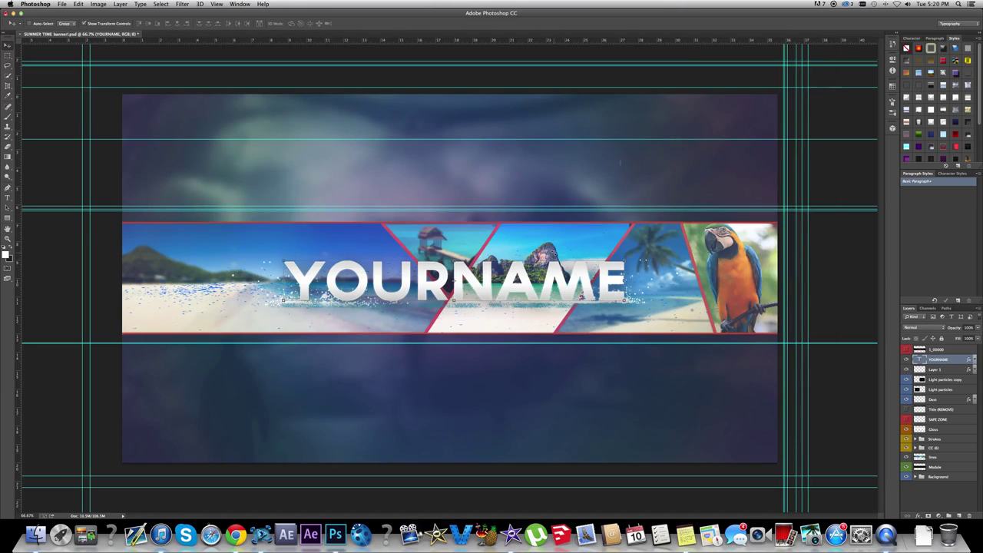